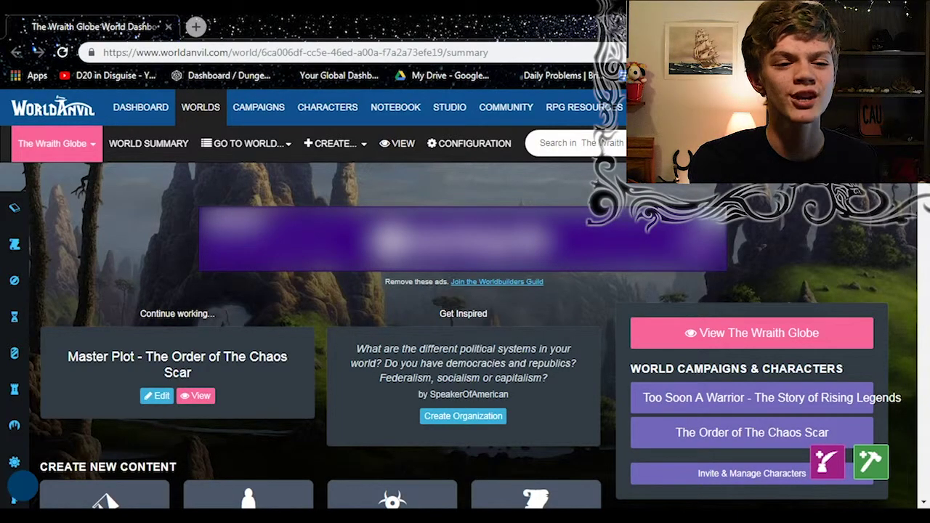
Examine the world dashboard's inspiration prompt and the templates offered for creating new content.
scroll(313, 327, down, 1)
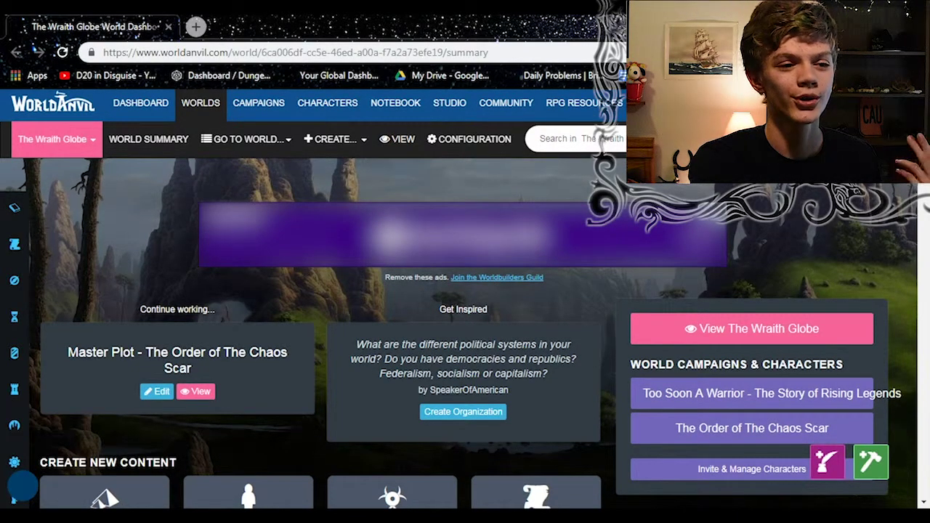
scroll(465, 298, down, 3)
scroll(465, 298, up, 1)
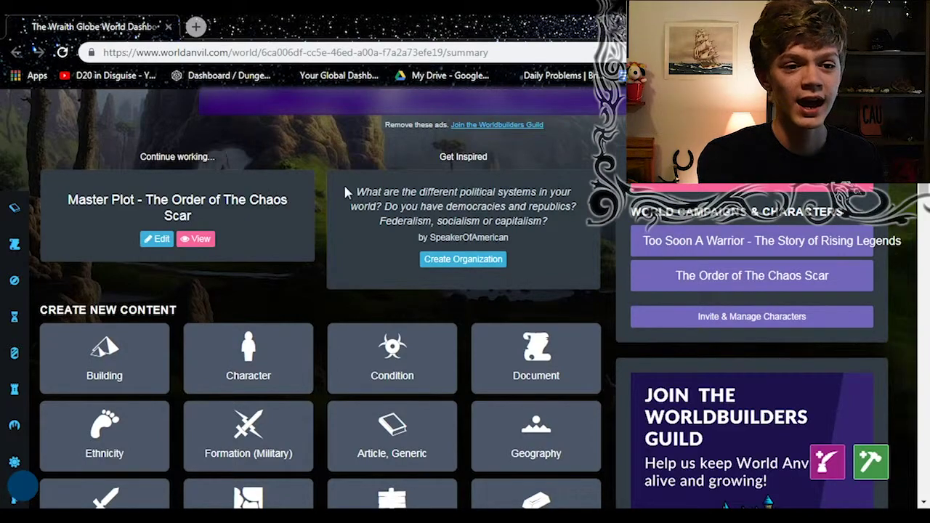
mouse_move(357, 192)
mouse_down()
mouse_move(396, 193)
mouse_move(513, 234)
mouse_move(558, 237)
mouse_move(556, 210)
mouse_move(559, 237)
mouse_move(556, 230)
mouse_up()
click(556, 230)
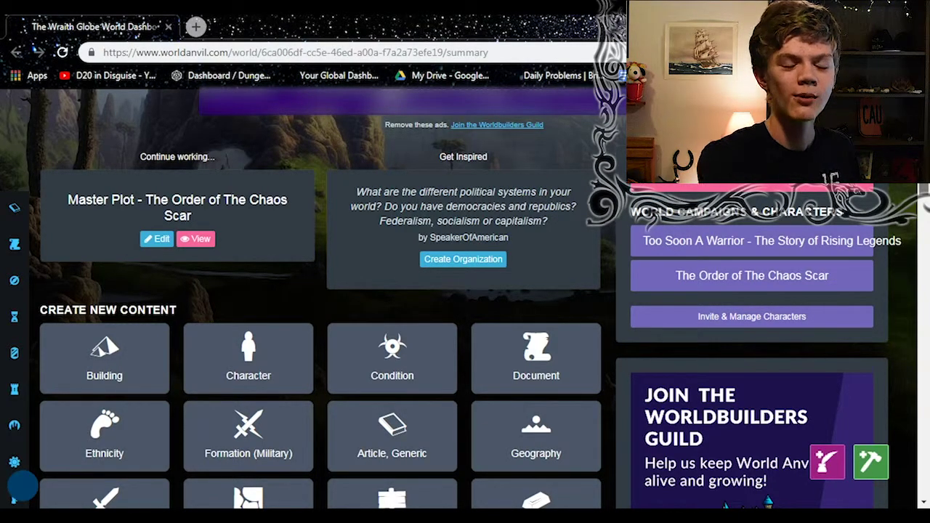
scroll(553, 206, down, 1)
scroll(320, 305, down, 3)
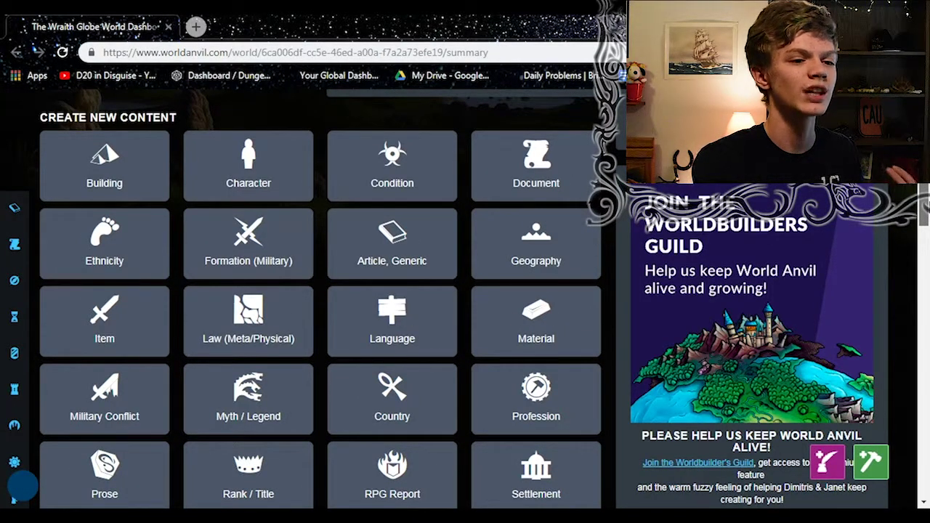
scroll(107, 142, down, 2)
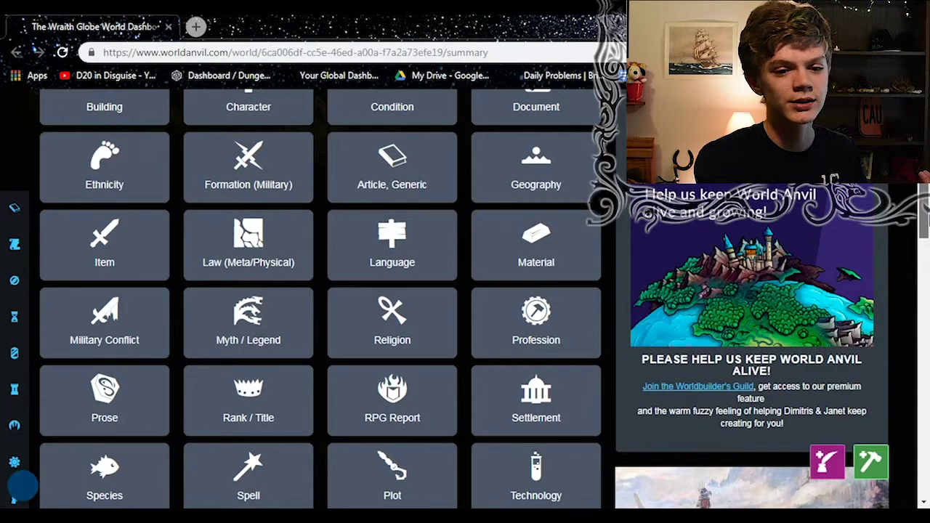
scroll(320, 291, down, 1)
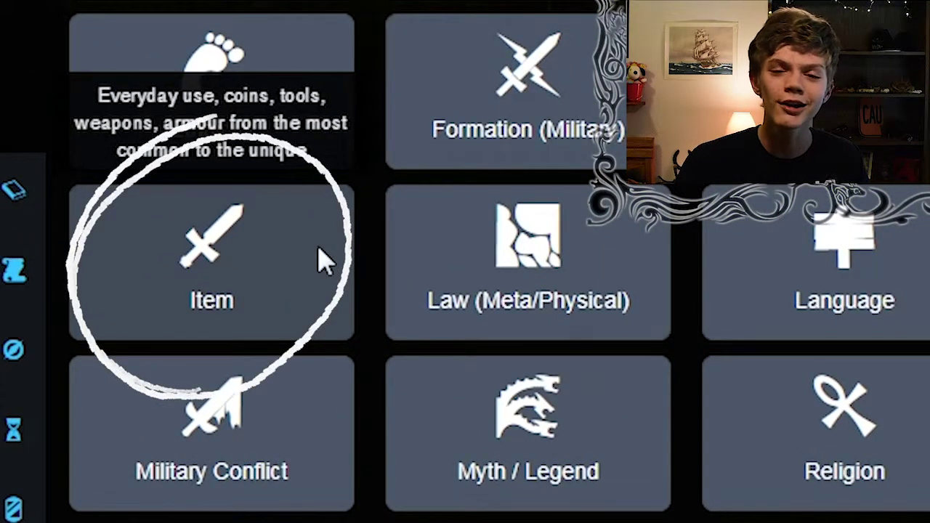
Create a new Item article titled "Scimitar of Throwing".
click(324, 260)
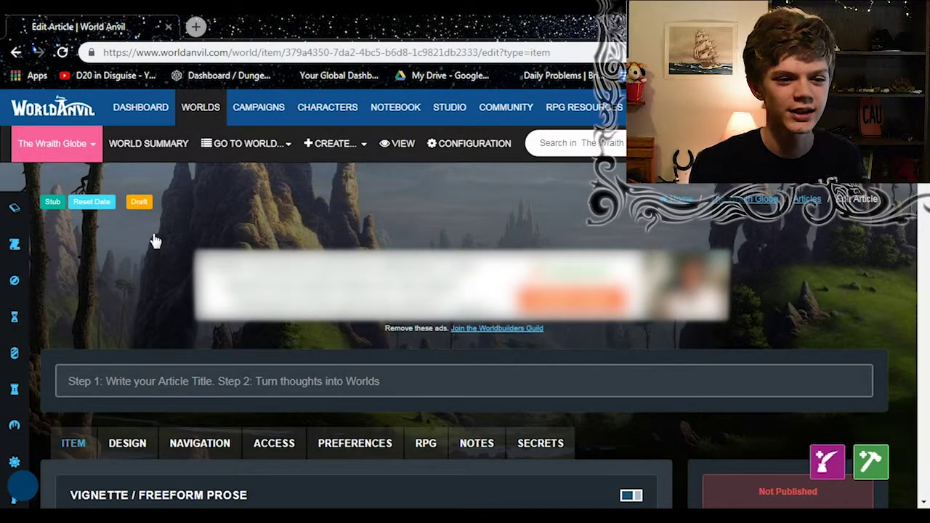
click(249, 384)
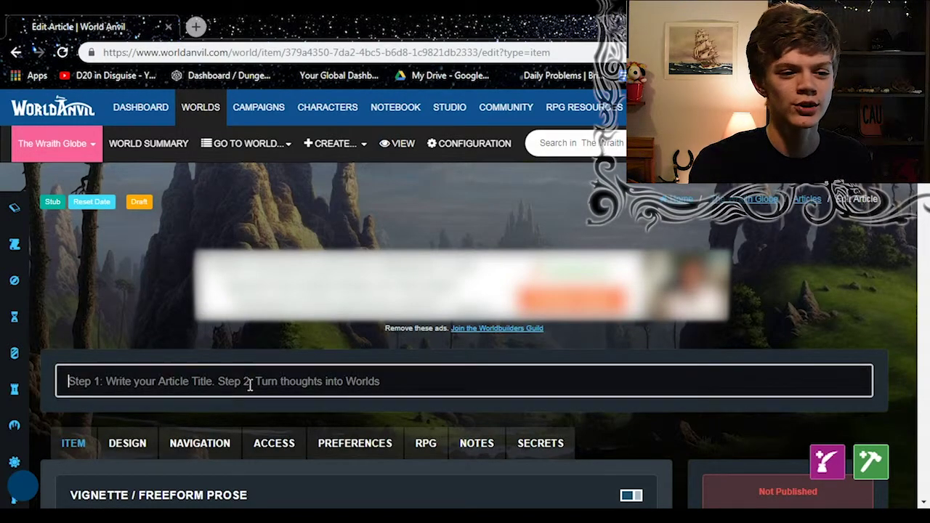
text(S)
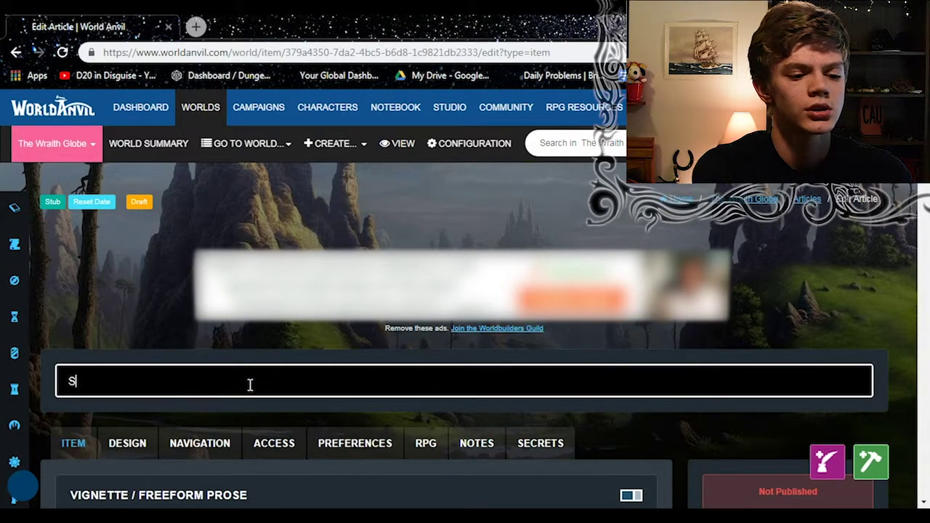
text(cimita)
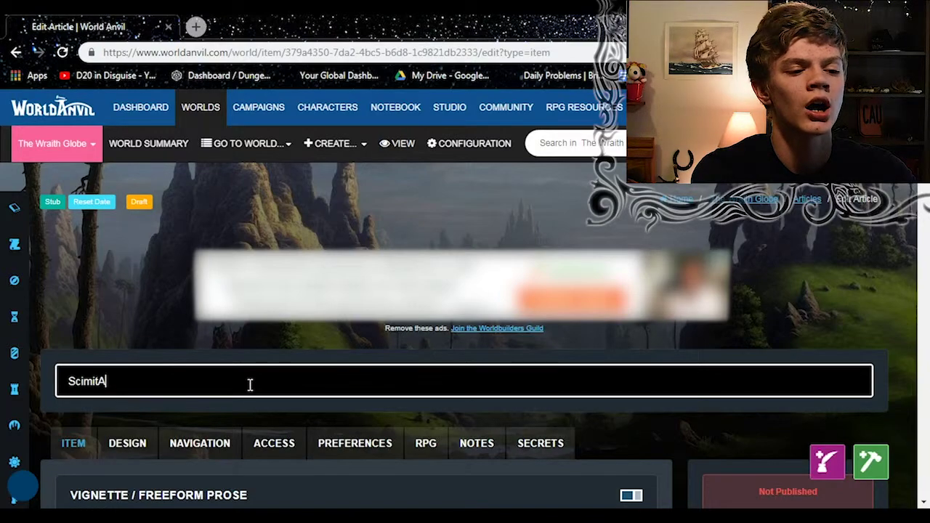
key(BackSpace)
text(a)
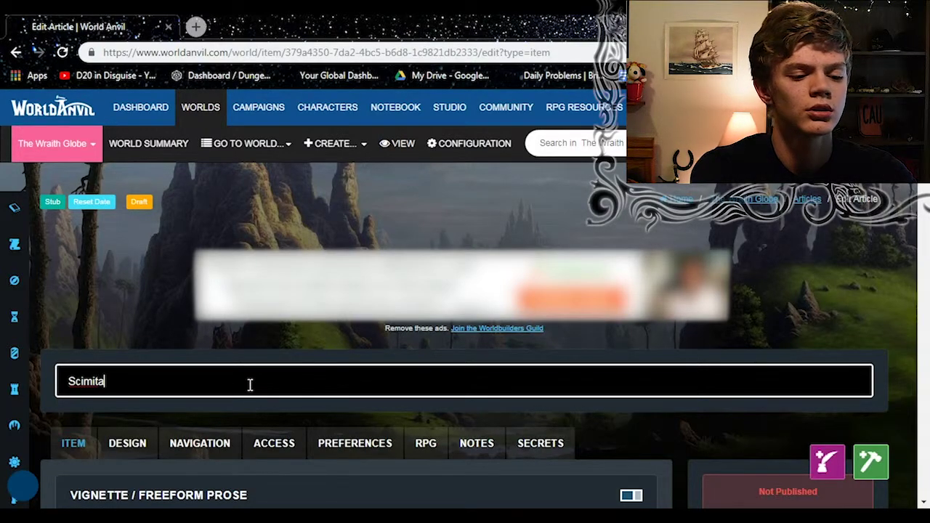
text(r of )
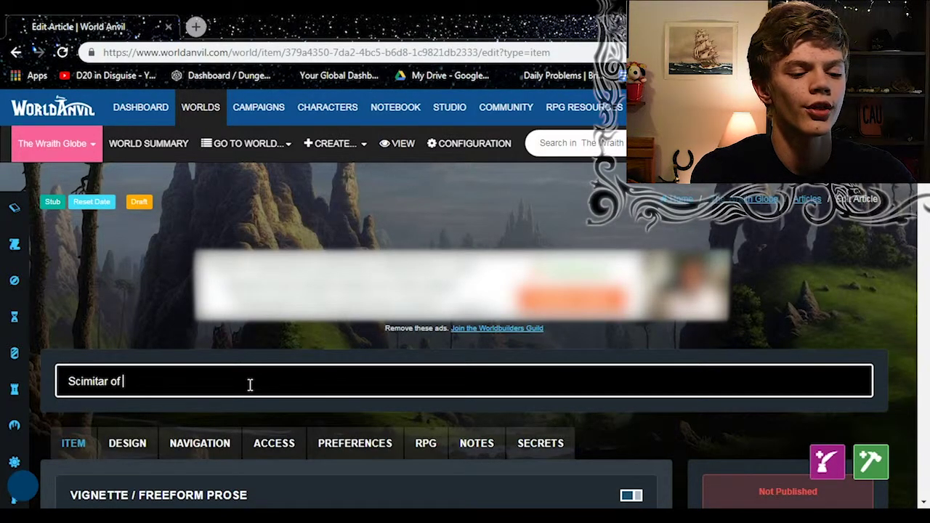
text(Throwing)
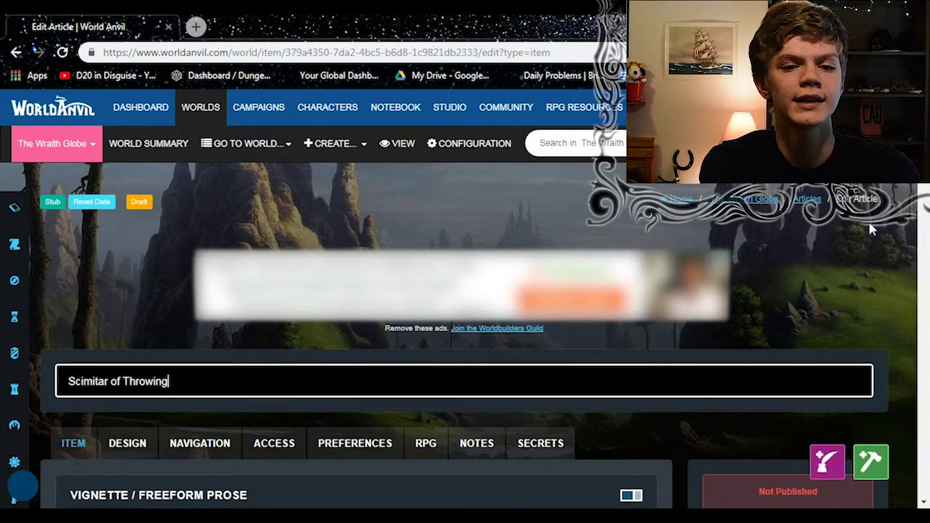
Write the vignette describing the Scimitar of Throwing as a legendary weapon forged in Khazan, the first one, "Thirasus", wielded by the first Khazanian commander.
scroll(465, 290, down, 3)
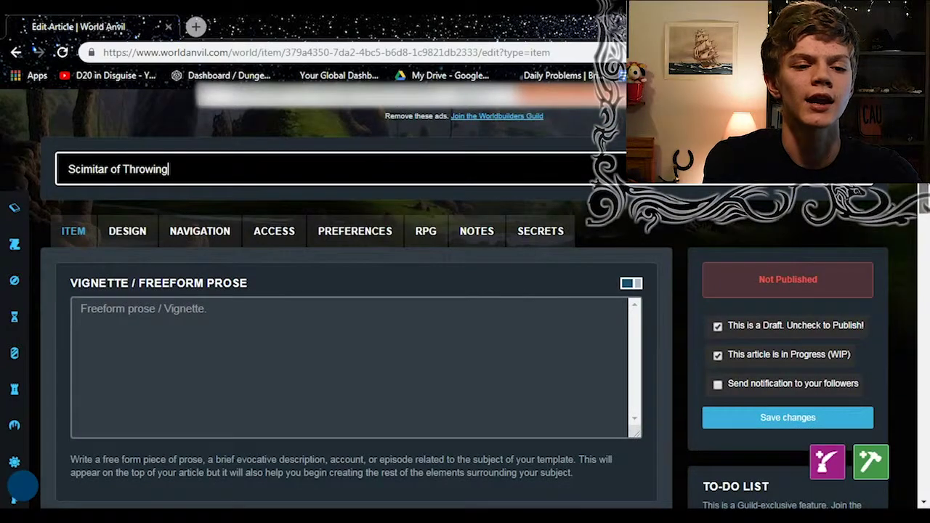
click(477, 349)
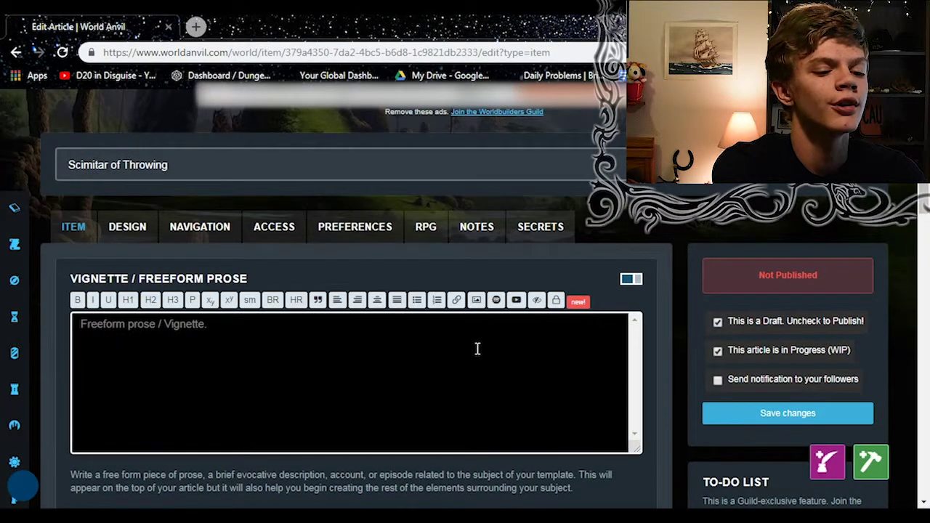
text(The Scimitar of Throwing is a l)
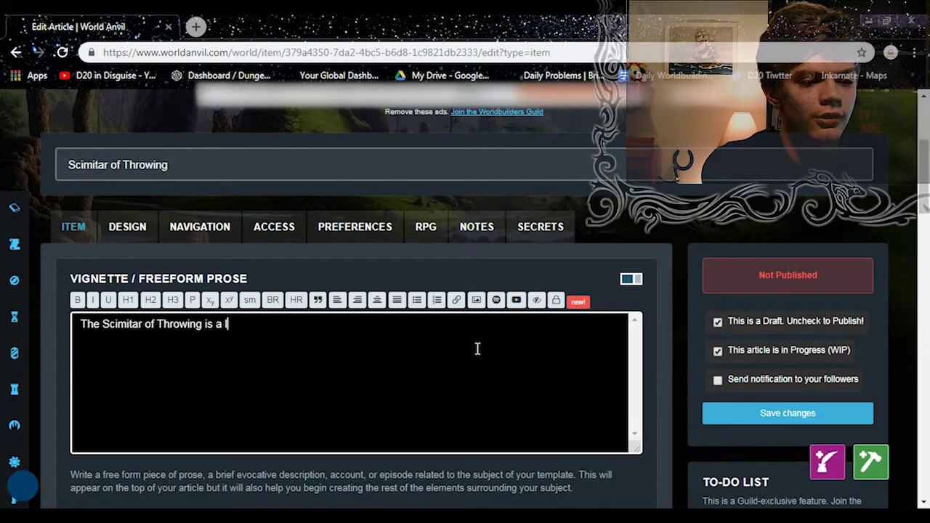
text(egendary weapon forged by the most prominent )
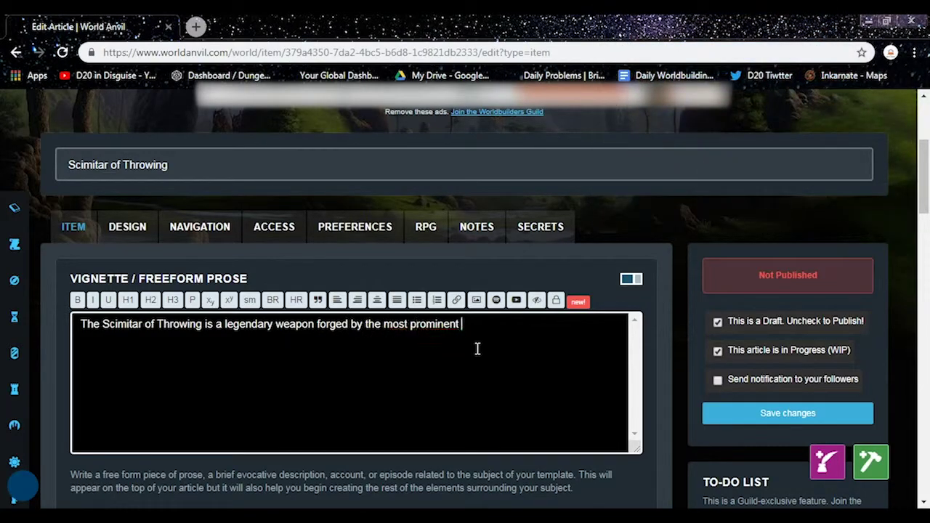
text(metalworkers of Khazan. It is even said that the first commander of the Khazanian armies wielded the first Scinitar of Throwing, dubbed "Thirasus")
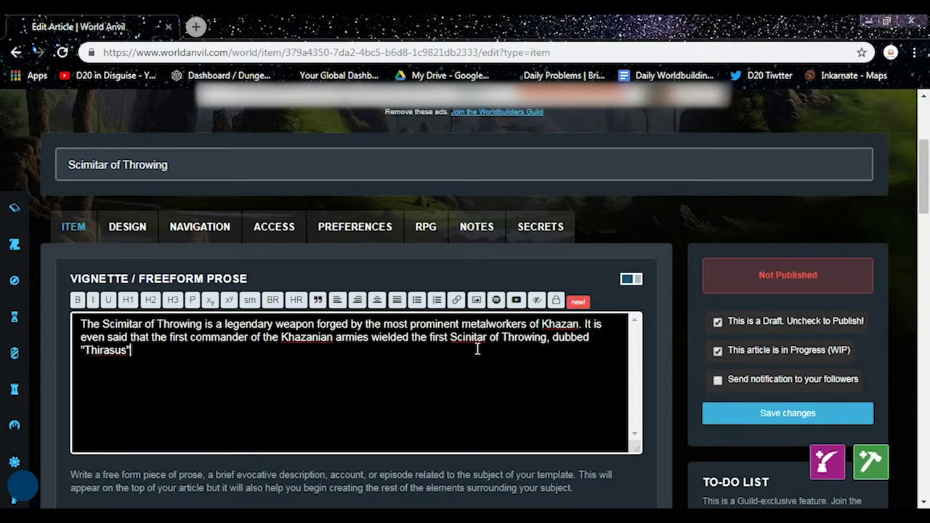
text(.)
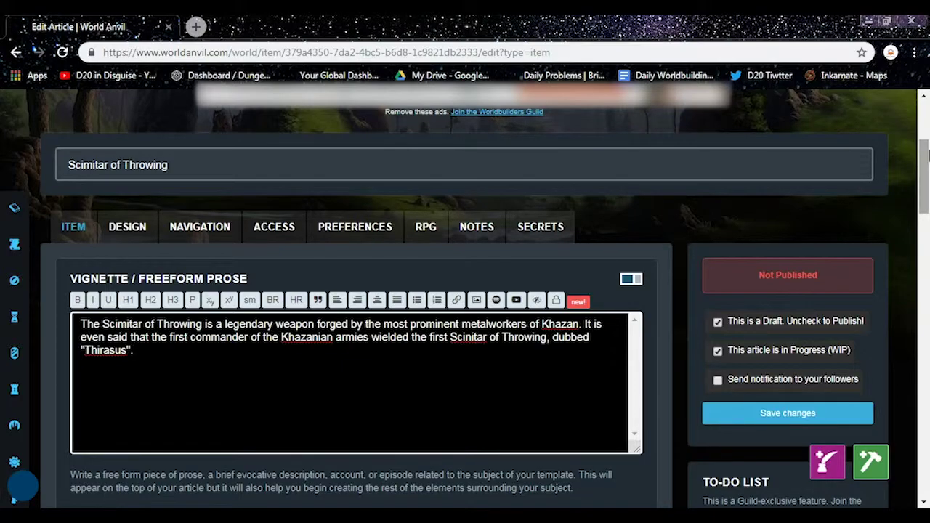
In the item's basic details, set the weight to "6 lbs." and the dimensions to "3 foot long blade".
scroll(928, 230, down, 1)
scroll(928, 229, down, 10)
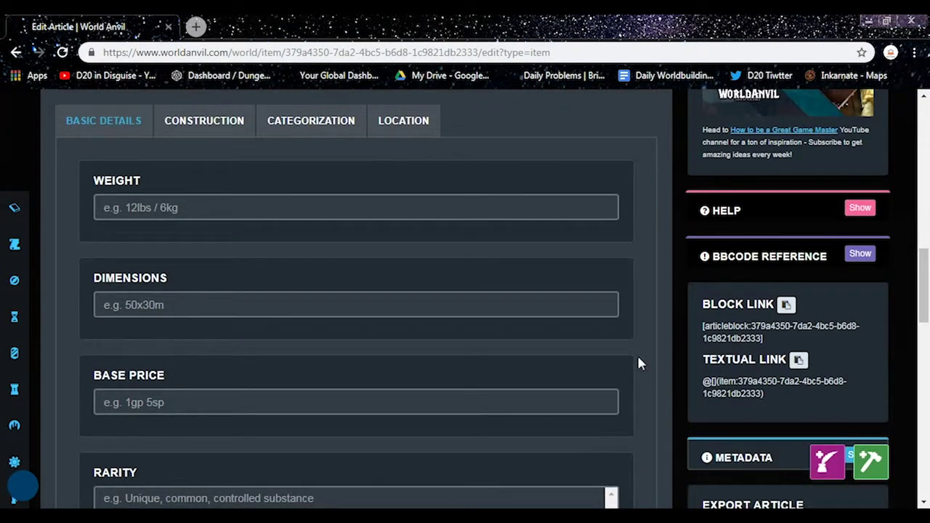
click(536, 214)
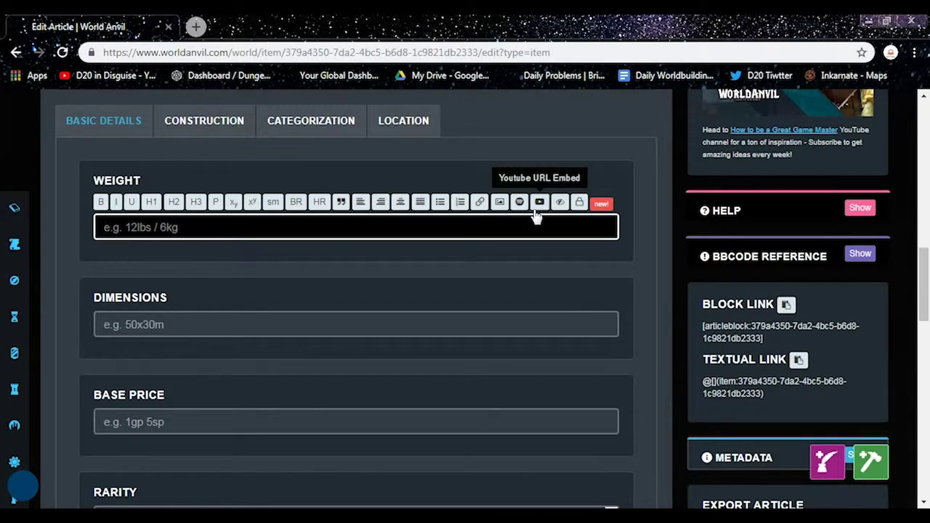
text(6 lbs.)
click(288, 334)
text(4 foot long)
key(Home)
key(Delete)
text(3)
key(End)
text(blade)
Set the item's base price to "150 gp" and its rarity to "uncommon".
key(Tab)
text(150 gp)
key(Tab)
text(uncommon)
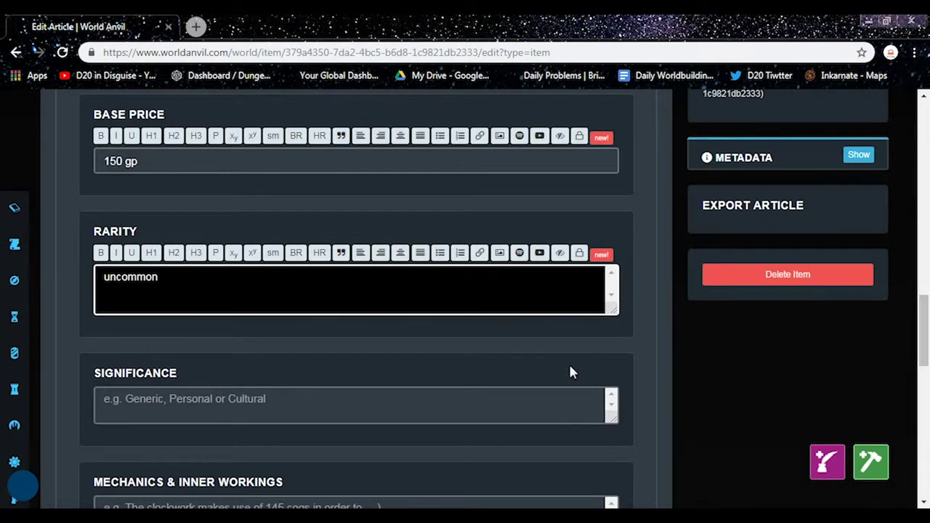
Describe the item's significance as "Cultural and ceremonial weapon in Khazan".
key(Tab)
text(Cultural weapon)
key(ctrl+Left)
text(and ceremonial)
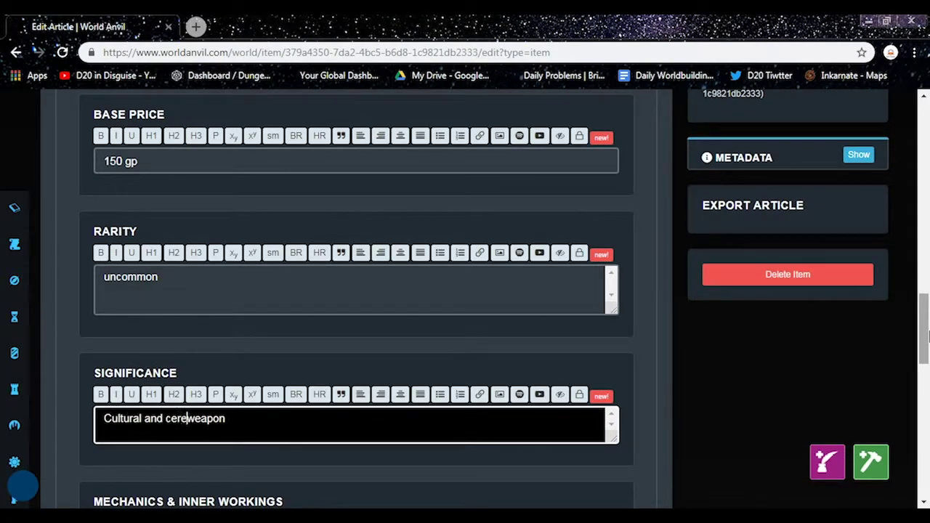
key(End)
text(in Khazan)
Fill in the mechanics and inner workings with "The scimitar is balanced much like a javelin, so it can be thrown more easily.".
scroll(477, 348, down, 3)
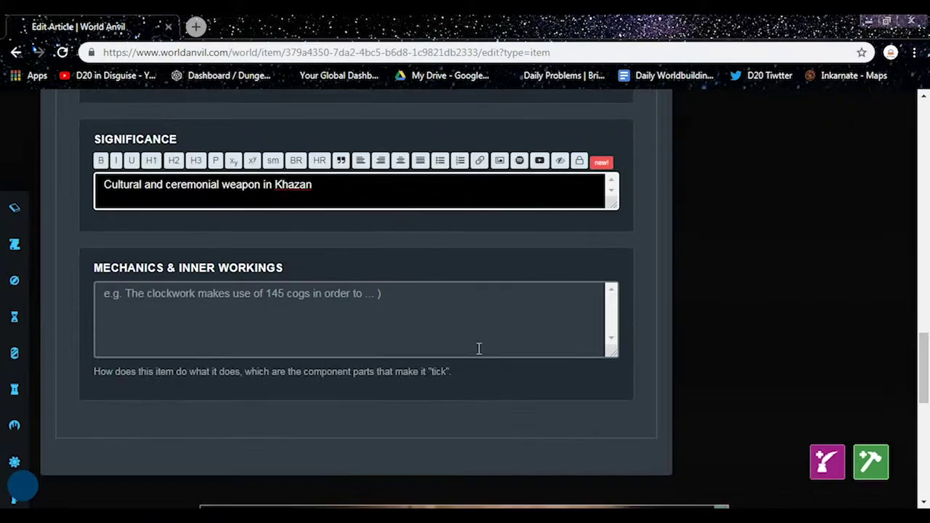
click(526, 345)
text(The scimitar is balanced much l)
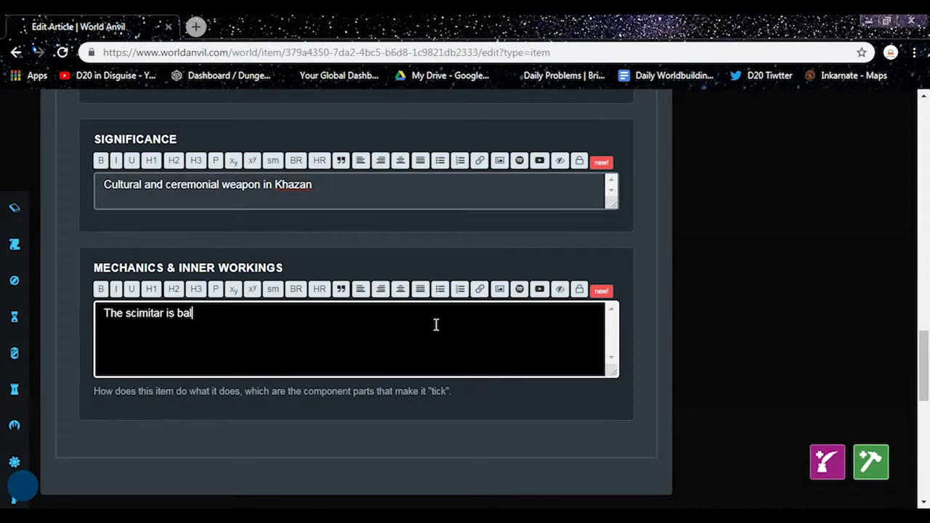
text(ike a javelin, so it can be thrown more easily.)
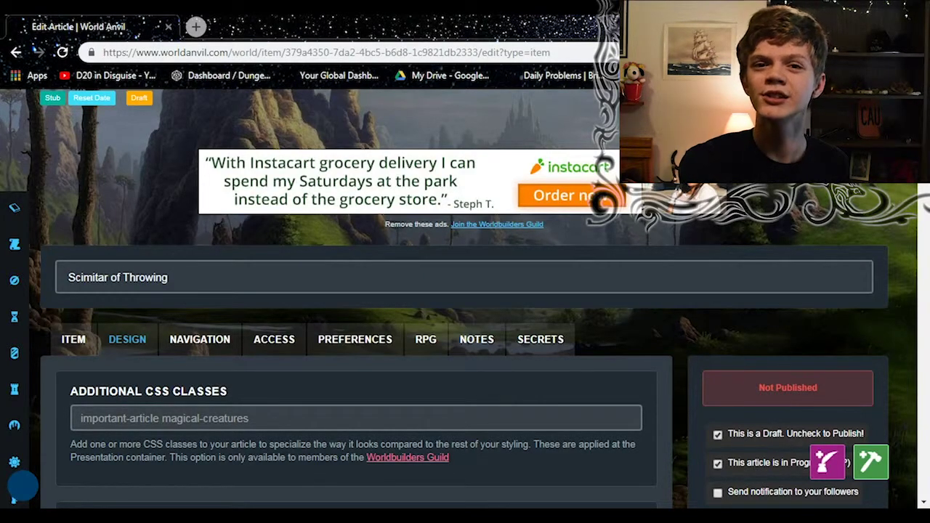
Review the article's design, navigation, access, preferences, RPG block and notes settings.
scroll(925, 226, down, 6)
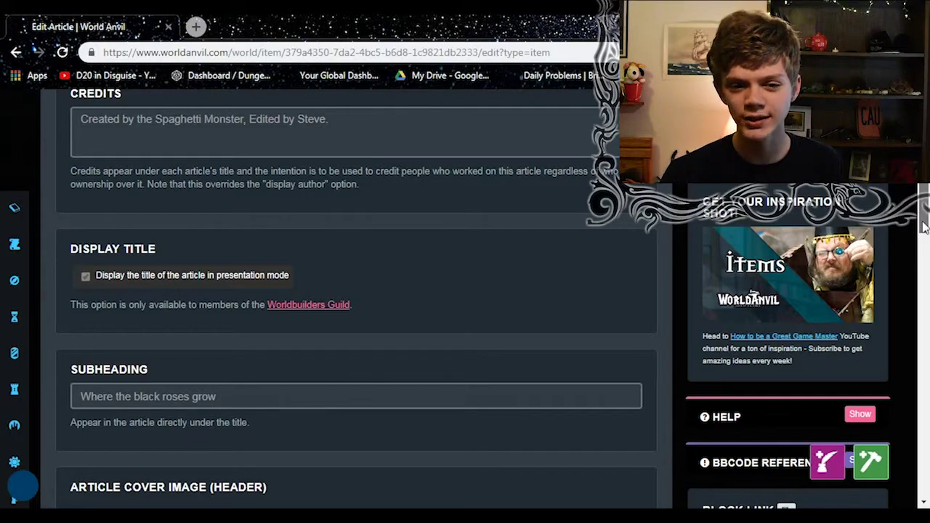
drag(924, 227, 924, 210)
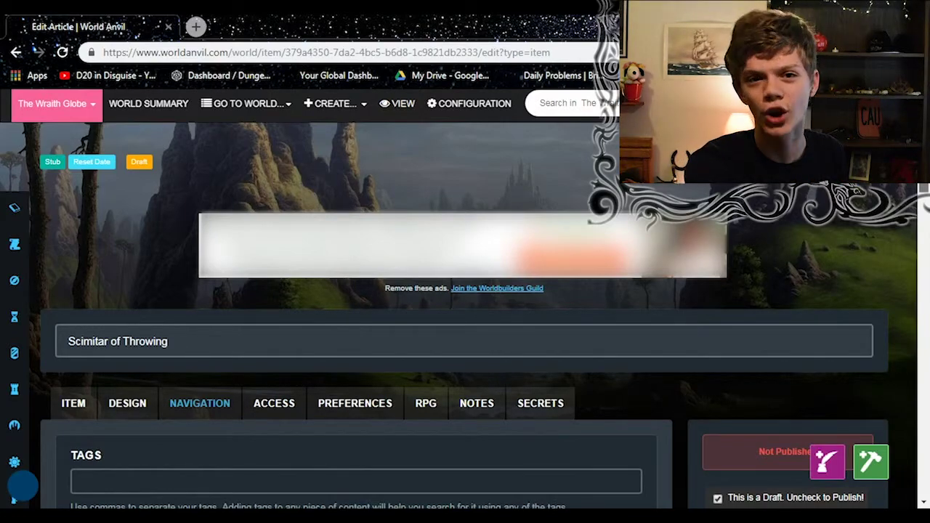
scroll(465, 298, down, 3)
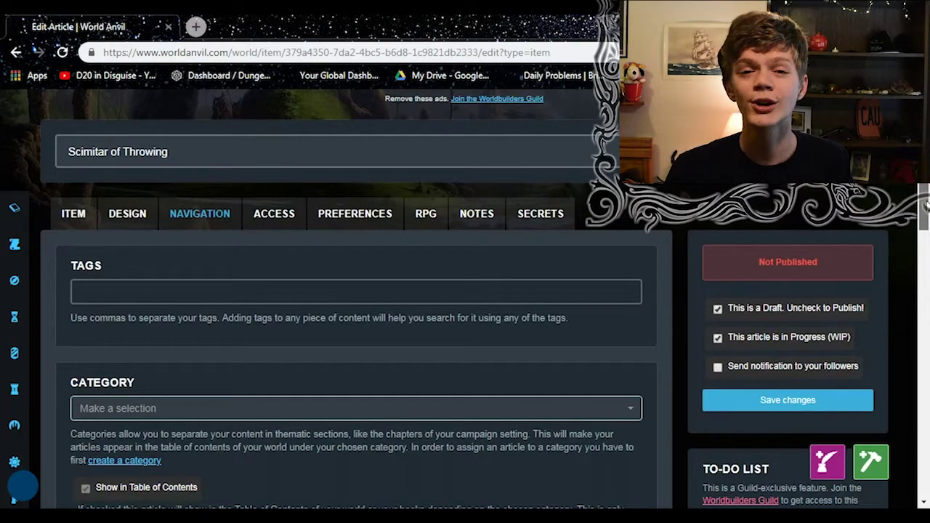
scroll(465, 298, down, 1)
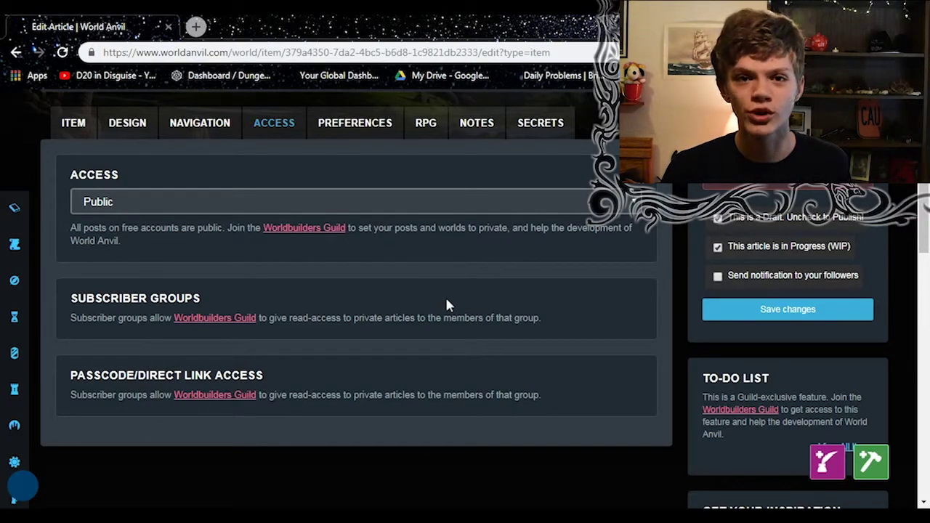
click(369, 124)
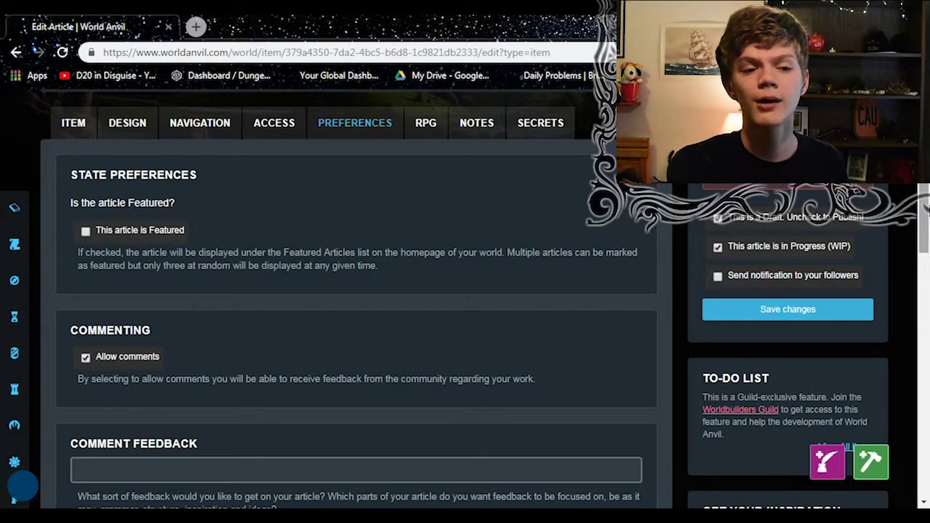
drag(925, 209, 927, 266)
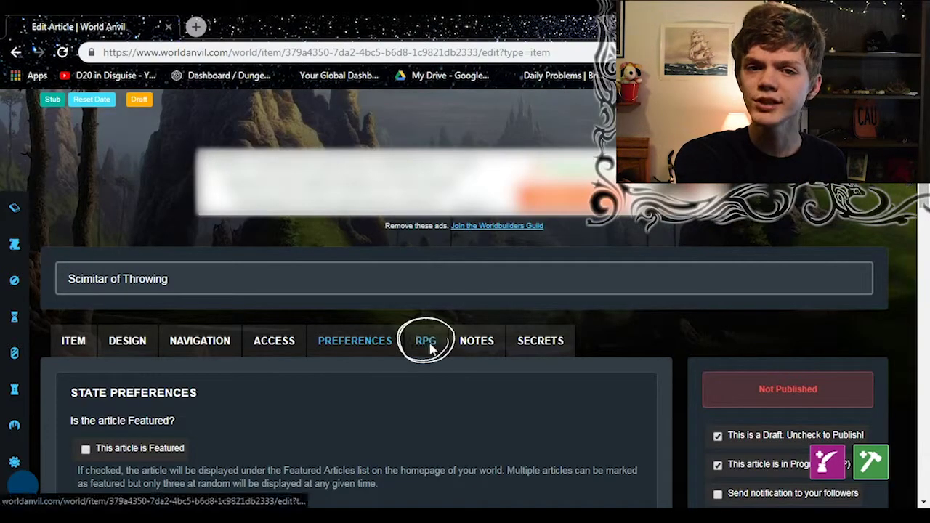
click(430, 348)
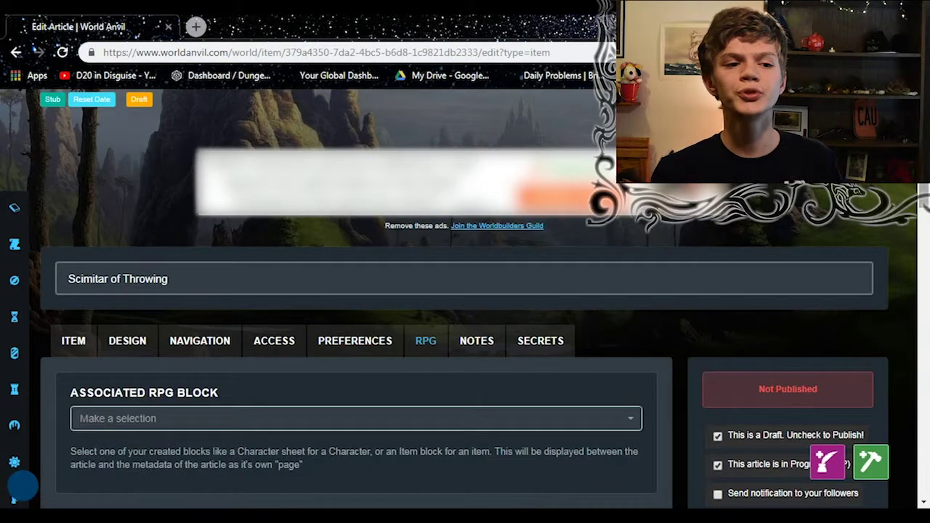
scroll(465, 291, down, 2)
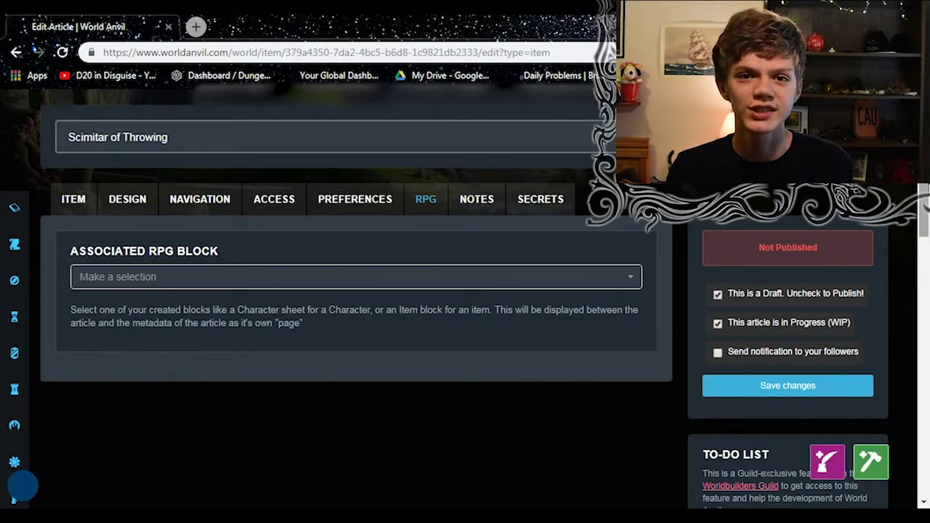
click(476, 199)
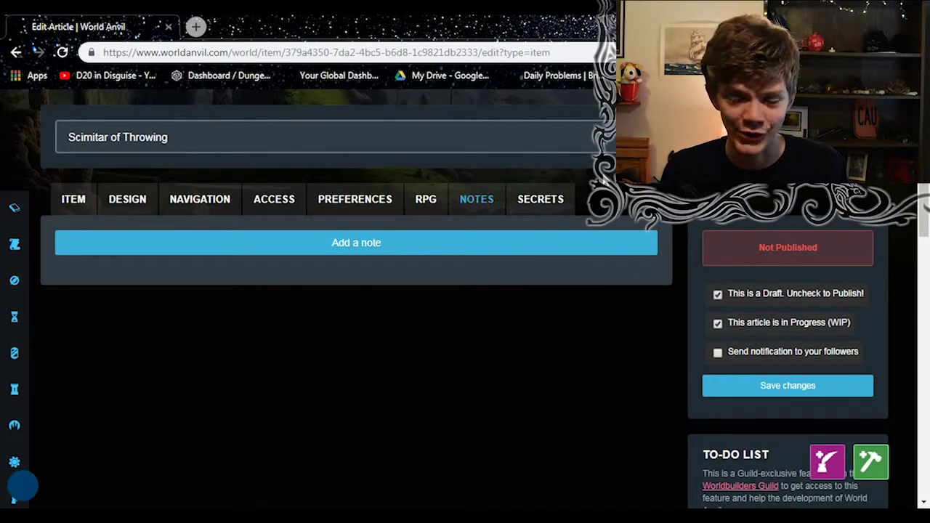
Check the secrets settings of the Scimitar of Throwing article, and return to the previous page from the article editor.
click(534, 200)
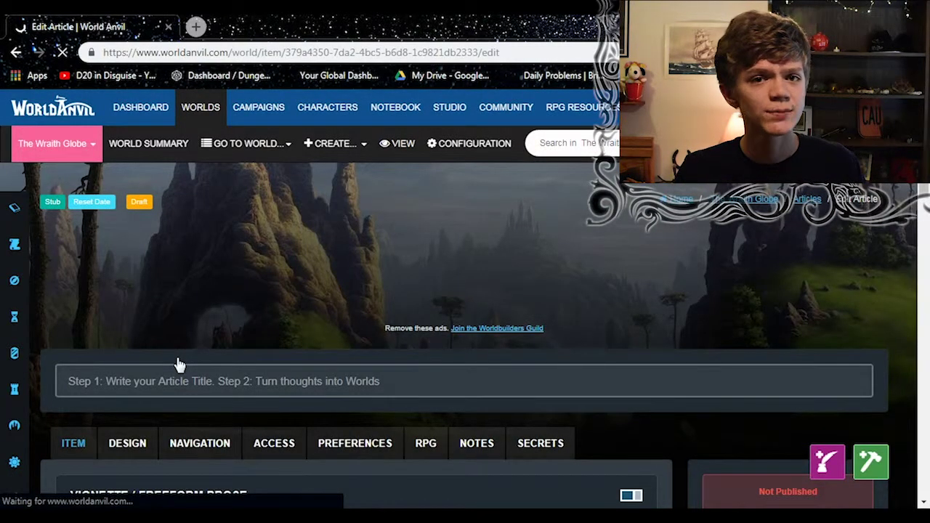
click(16, 53)
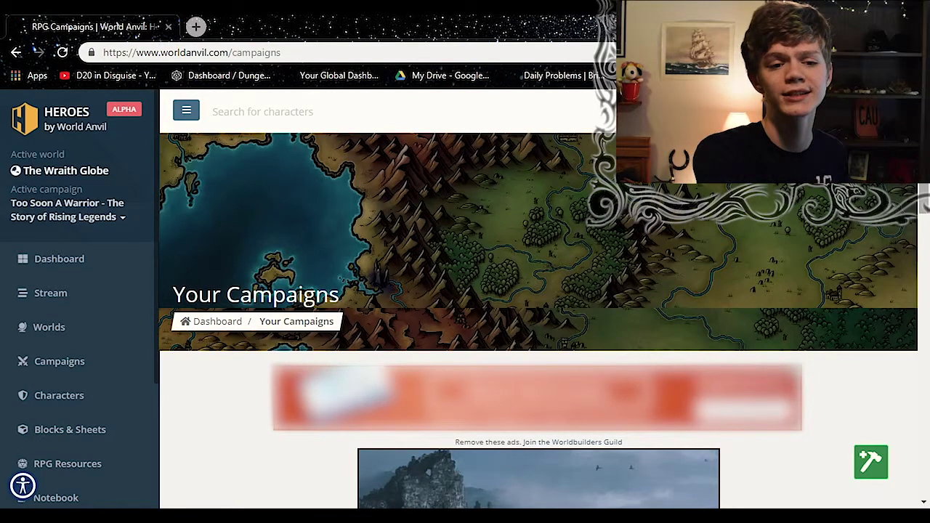
Look through the campaigns set in The Wraith Globe, down to The Order of The Chaos Scar.
scroll(908, 240, down, 5)
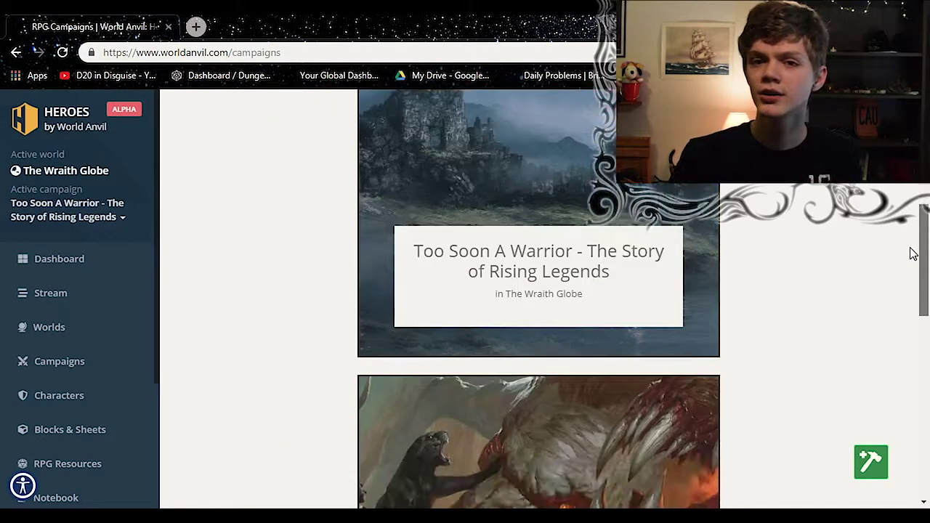
scroll(901, 295, down, 1)
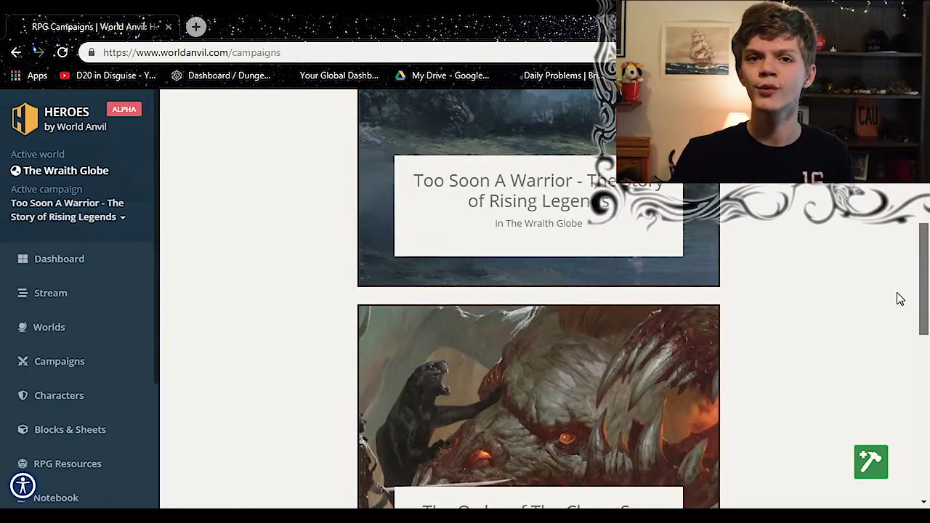
scroll(899, 302, down, 2)
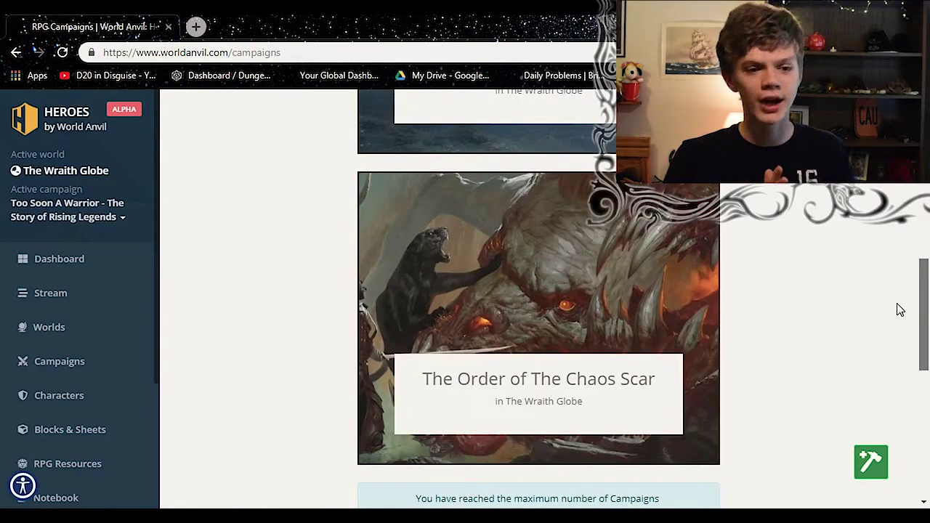
scroll(900, 310, down, 1)
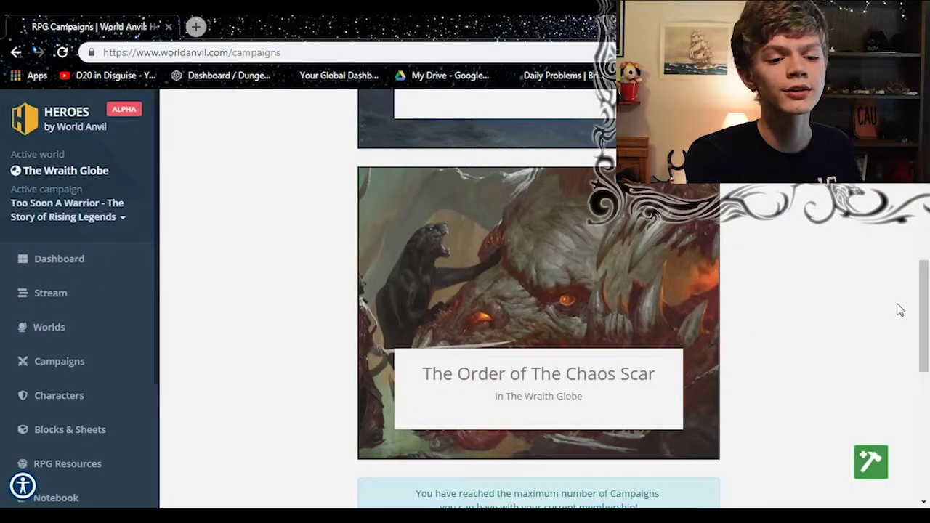
drag(924, 302, 926, 365)
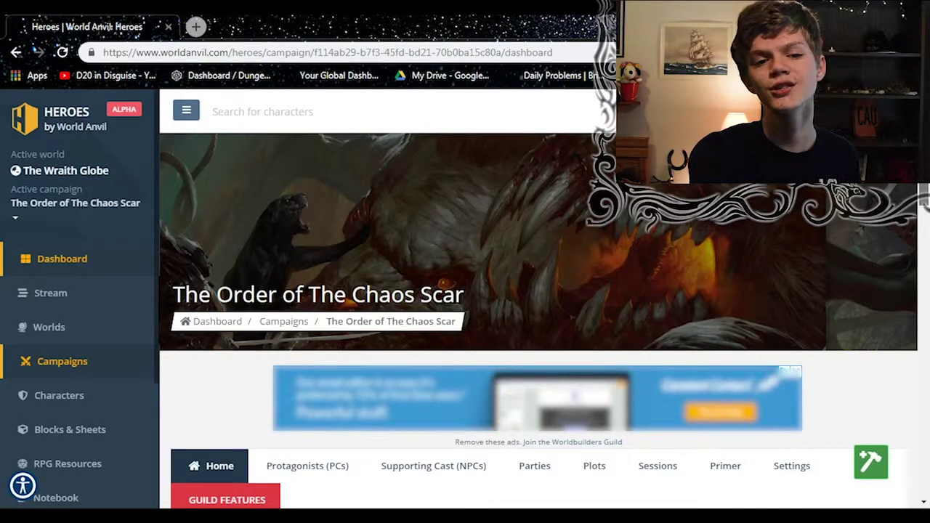
Examine the campaign dashboard of The Order of The Chaos Scar and the note creation form in the notebook.
scroll(922, 247, down, 5)
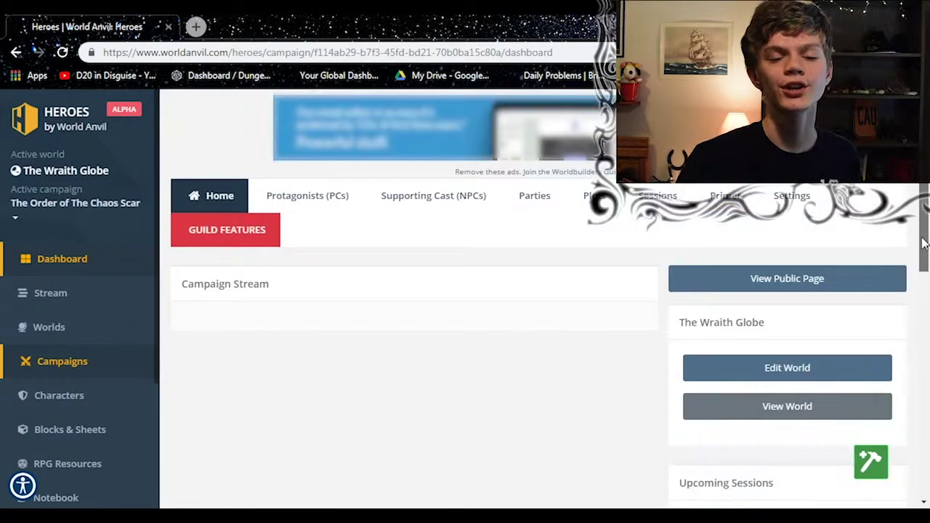
drag(922, 242, 922, 247)
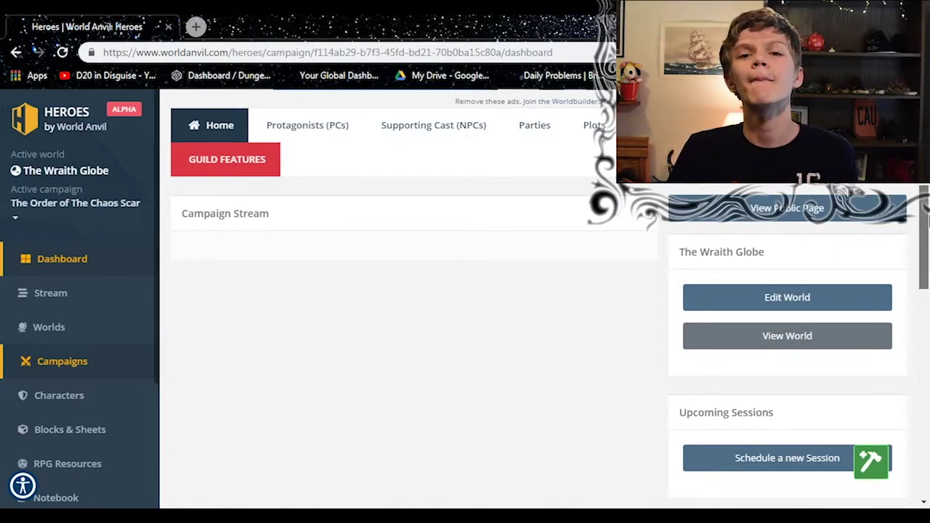
scroll(926, 218, up, 1)
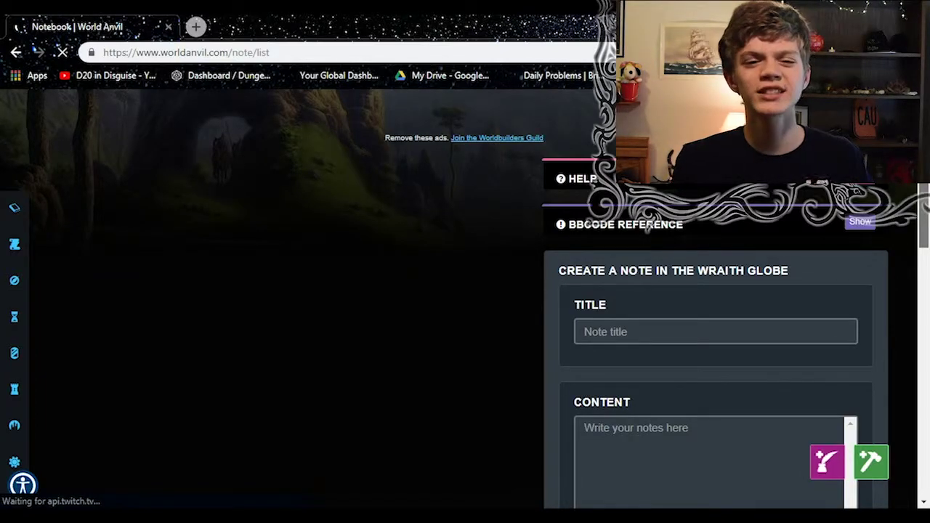
scroll(465, 297, down, 1)
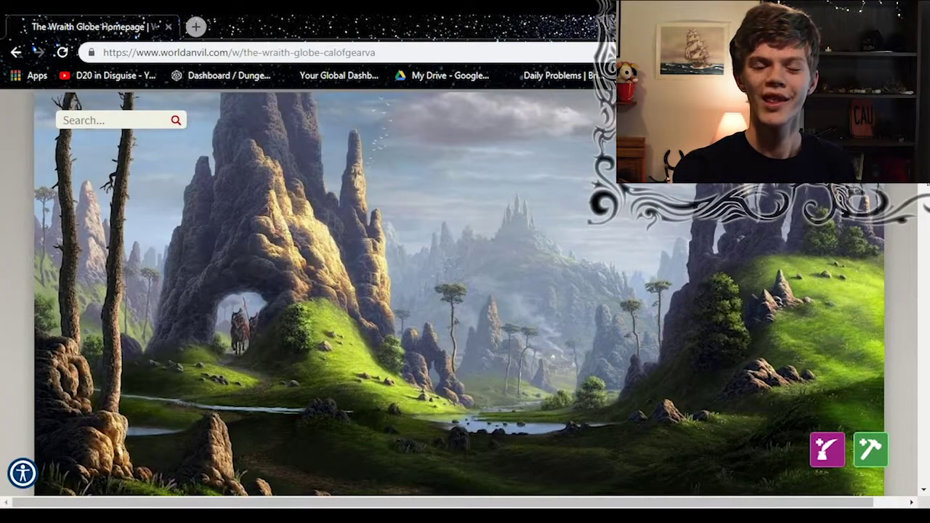
Look over The Wraith Globe's public homepage, including its description, table of contents, timelines, featured articles and maps.
scroll(465, 290, down, 5)
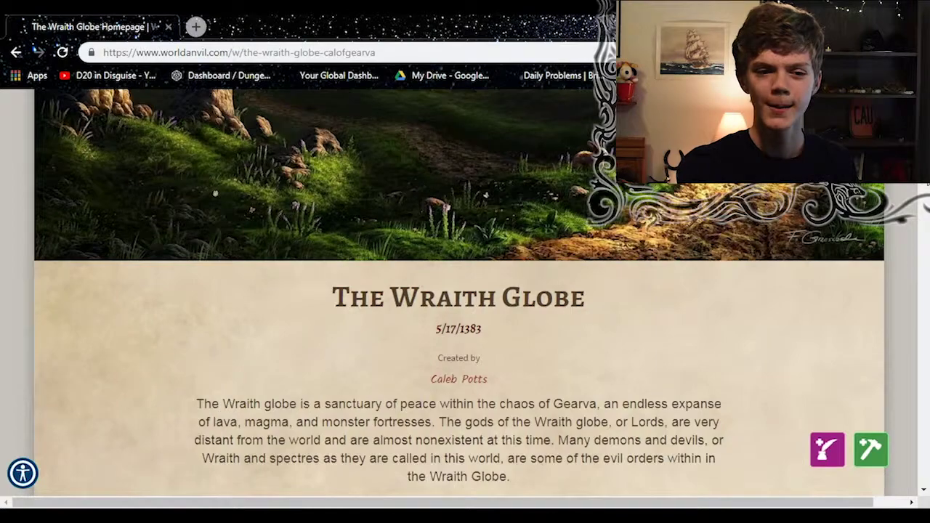
scroll(920, 194, down, 2)
scroll(920, 195, down, 10)
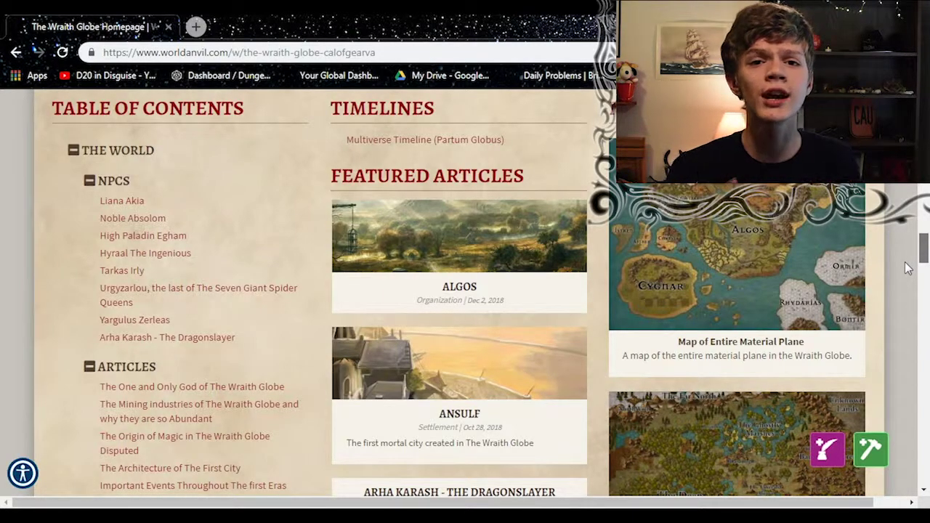
scroll(907, 268, up, 3)
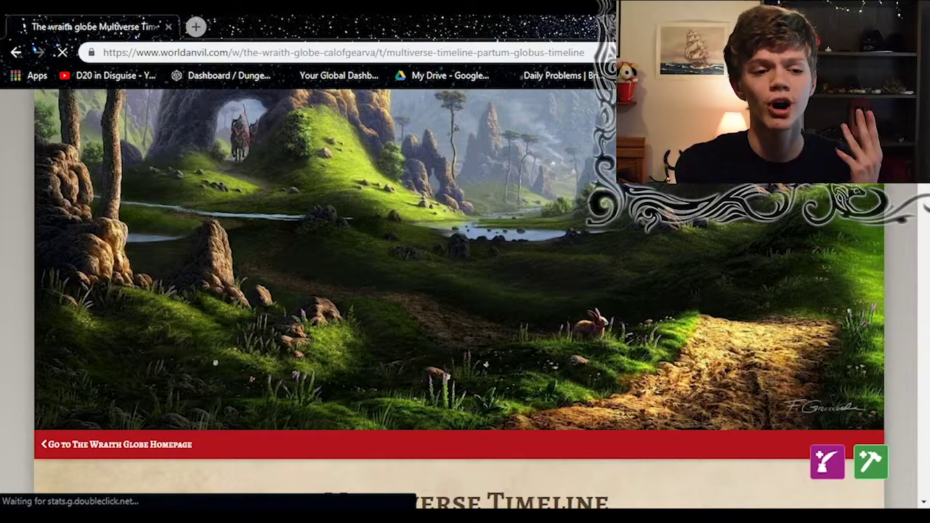
Read through the events of the Multiverse Timeline (Partum Globus), from the Artoyus era to The Collapse of Obron.
scroll(459, 298, down, 3)
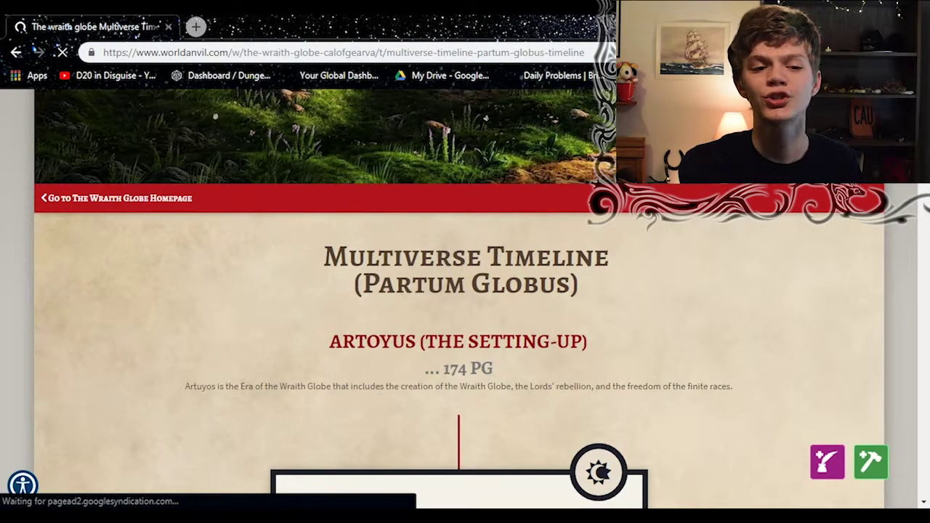
scroll(923, 209, down, 10)
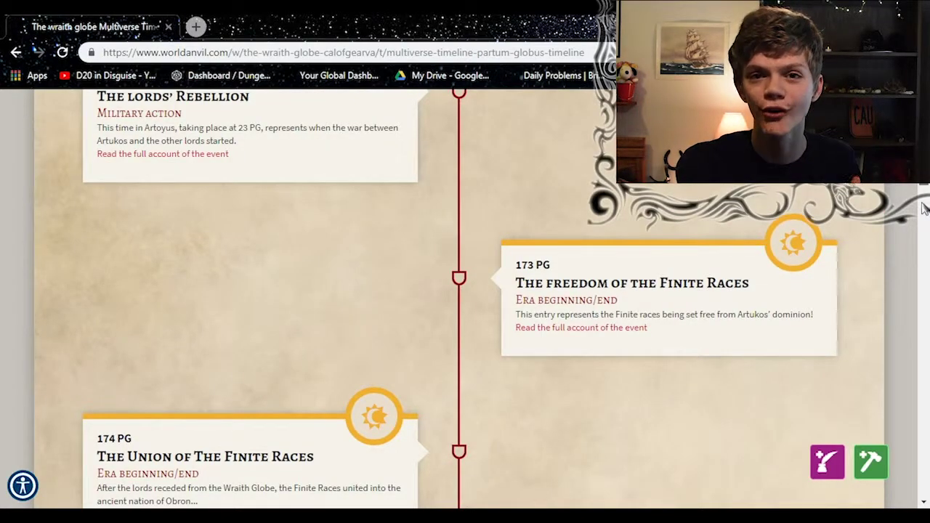
drag(922, 207, 919, 244)
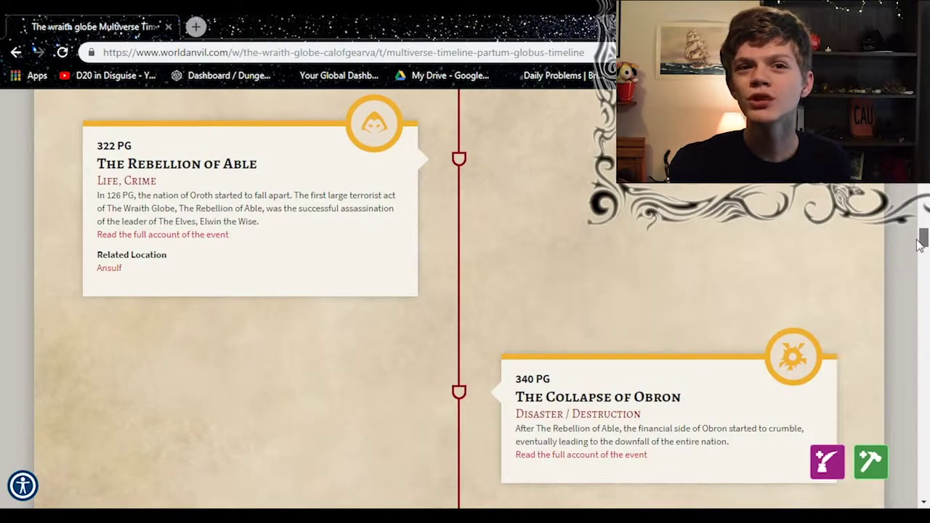